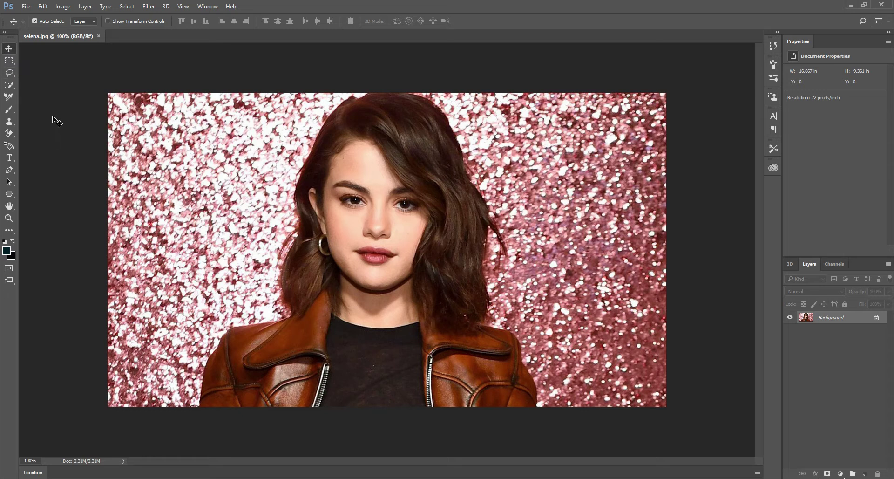
# Activate the Crop tool and set its aspect ratio preset to Original Ratio.
pyautogui.click(8, 231)
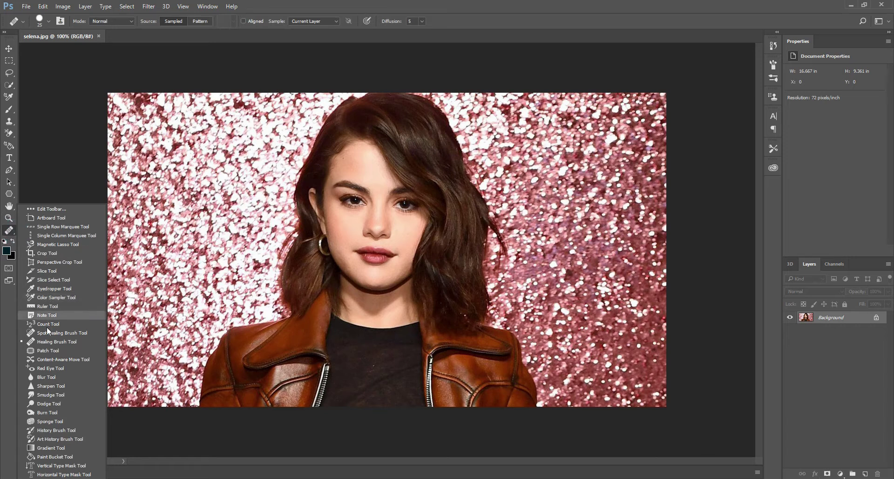
pyautogui.click(48, 253)
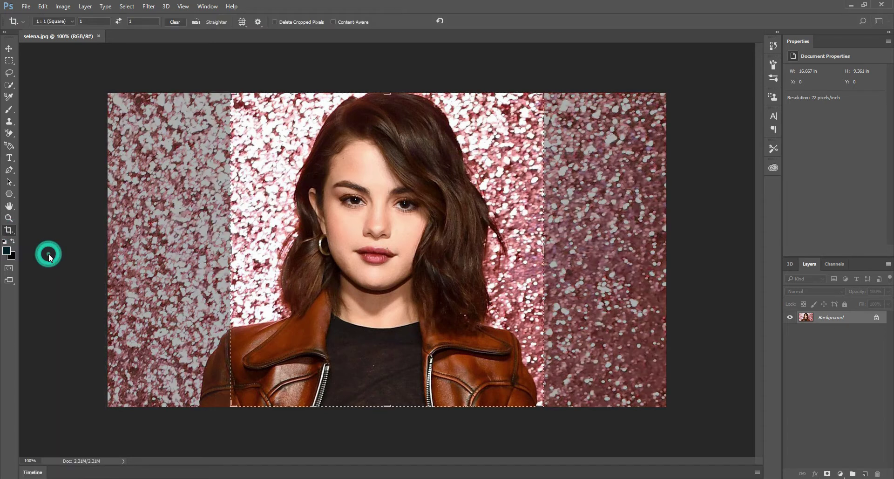
pyautogui.click(69, 21)
pyautogui.click(57, 31)
pyautogui.click(74, 24)
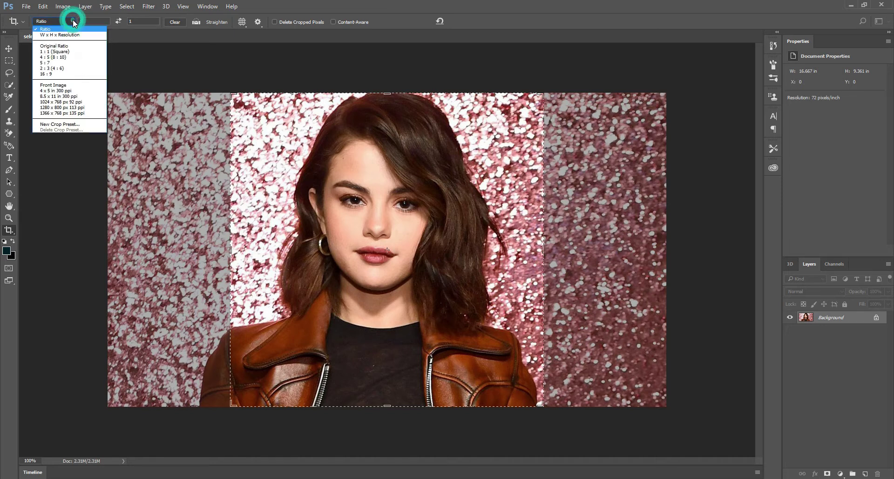
pyautogui.click(65, 46)
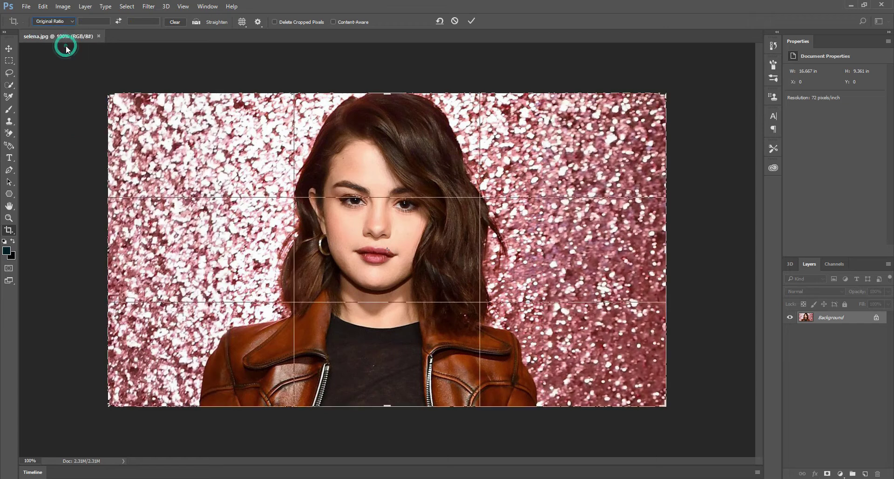
# Try a tighter crop around the head and shoulders at the original aspect ratio, and undo it.
pyautogui.click(108, 252)
pyautogui.moveTo(108, 252); pyautogui.dragTo(155, 264)
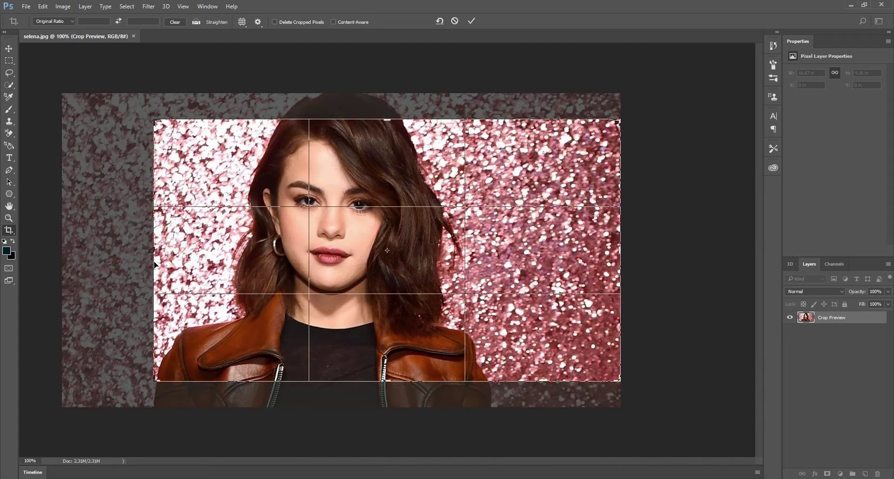
pyautogui.moveTo(620, 250); pyautogui.dragTo(592, 250)
pyautogui.moveTo(451, 301); pyautogui.dragTo(443, 372)
pyautogui.moveTo(390, 353); pyautogui.dragTo(390, 364)
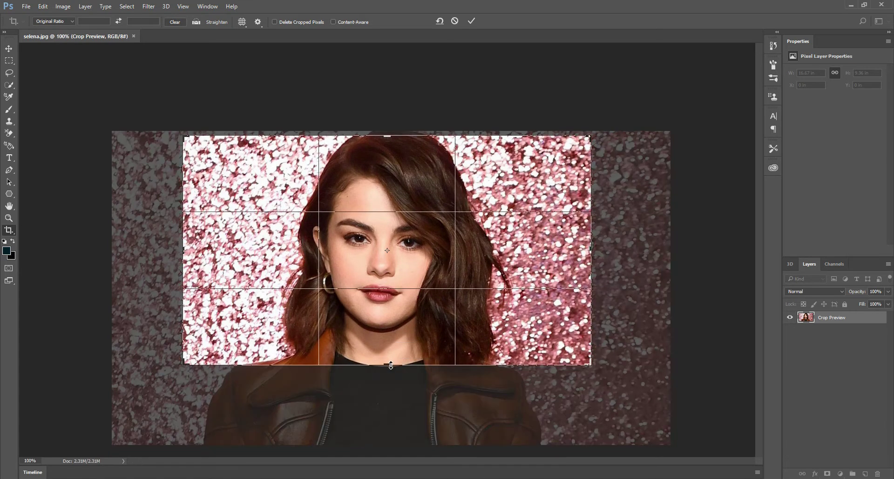
pyautogui.press('Return')
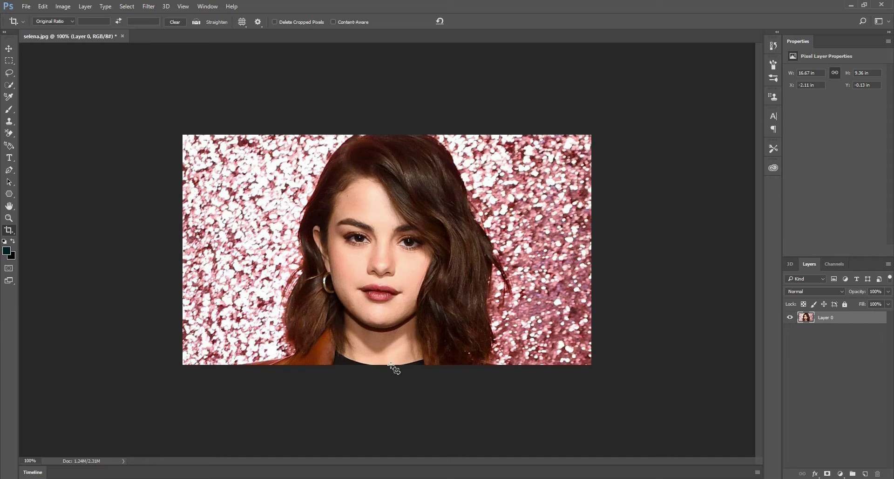
pyautogui.hotkey('ctrl', 'z')
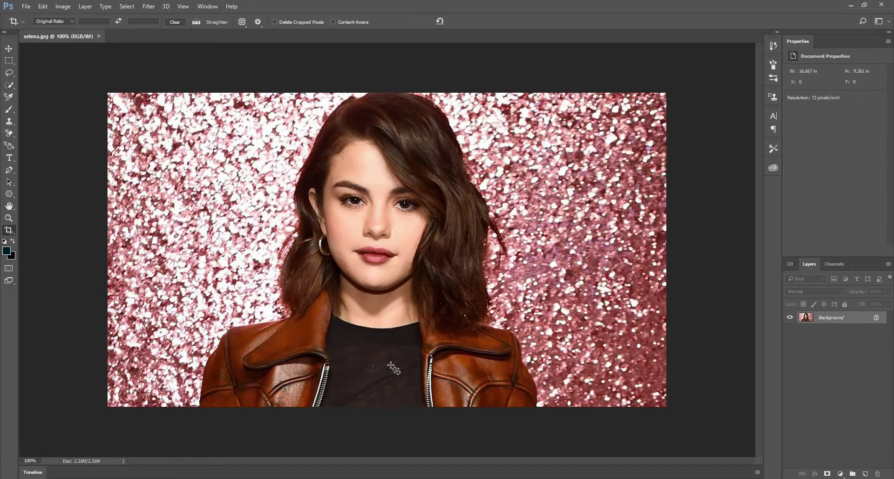
# Try a 1 : 1 (Square) crop tightened around the face and hair, and undo it.
pyautogui.click(70, 22)
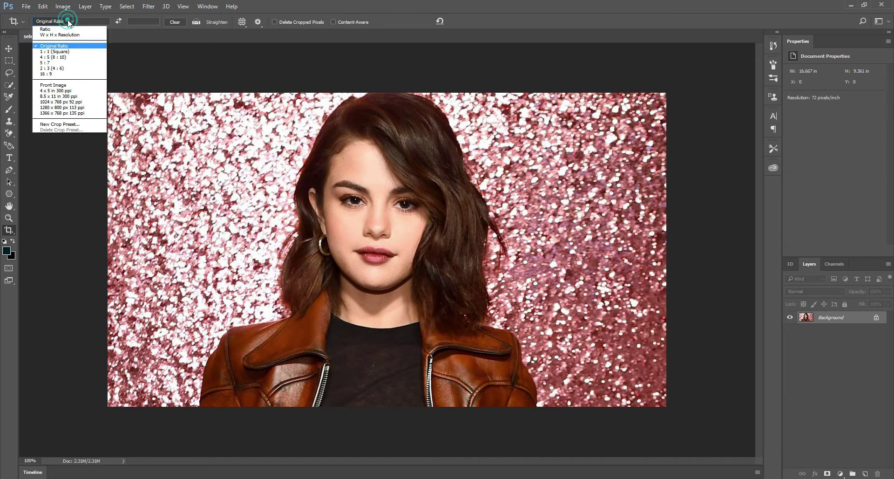
pyautogui.click(65, 52)
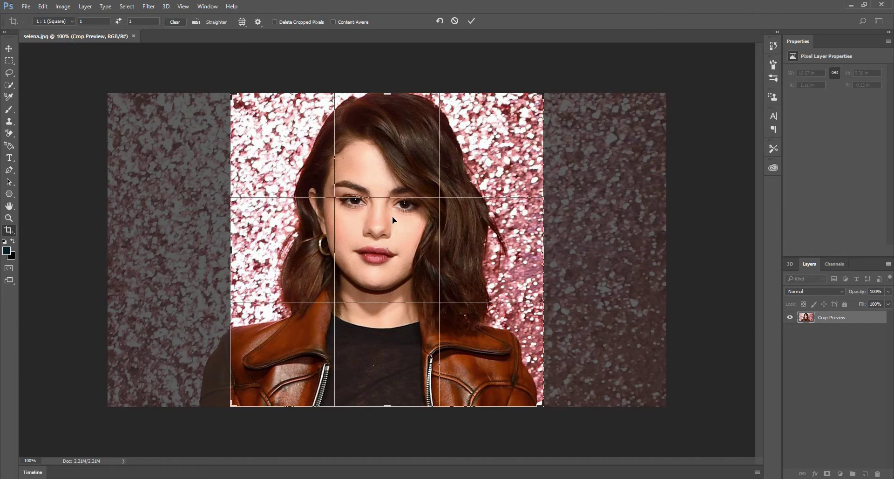
pyautogui.click(540, 403)
pyautogui.moveTo(540, 403); pyautogui.dragTo(515, 378)
pyautogui.moveTo(447, 326); pyautogui.dragTo(425, 326)
pyautogui.moveTo(444, 286); pyautogui.dragTo(445, 292)
pyautogui.press('Return')
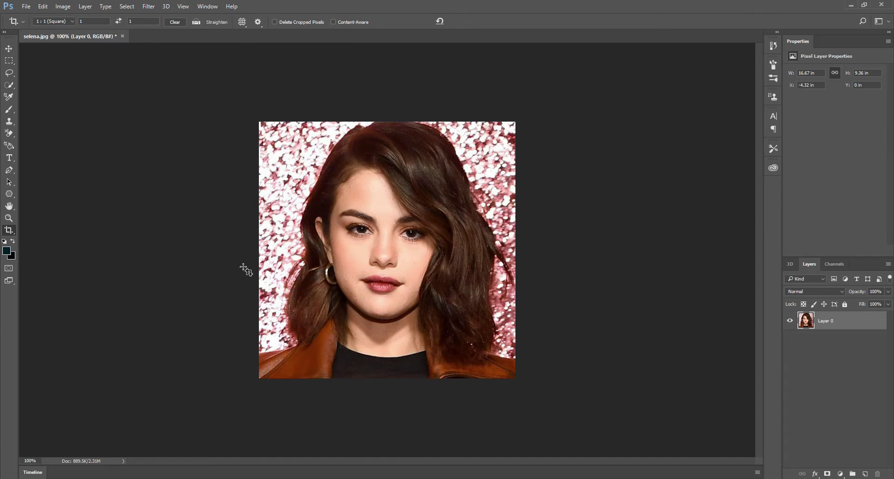
pyautogui.hotkey('ctrl', 'z')
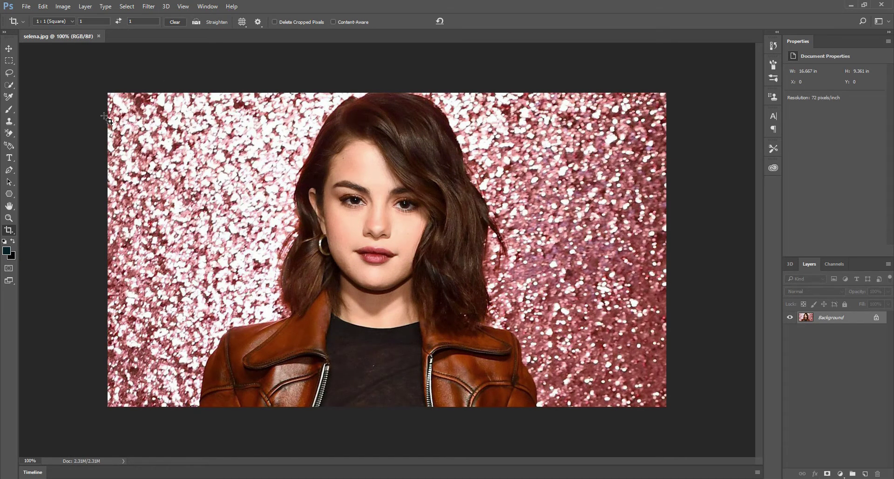
# Try cropping the photo with the 4 : 5 (8 : 10) ratio at full image height, and undo the crop.
pyautogui.click(72, 22)
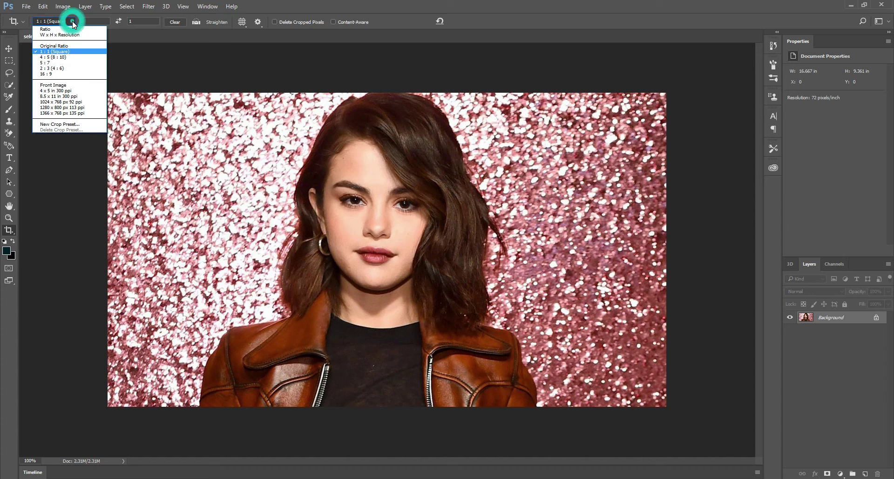
pyautogui.click(65, 57)
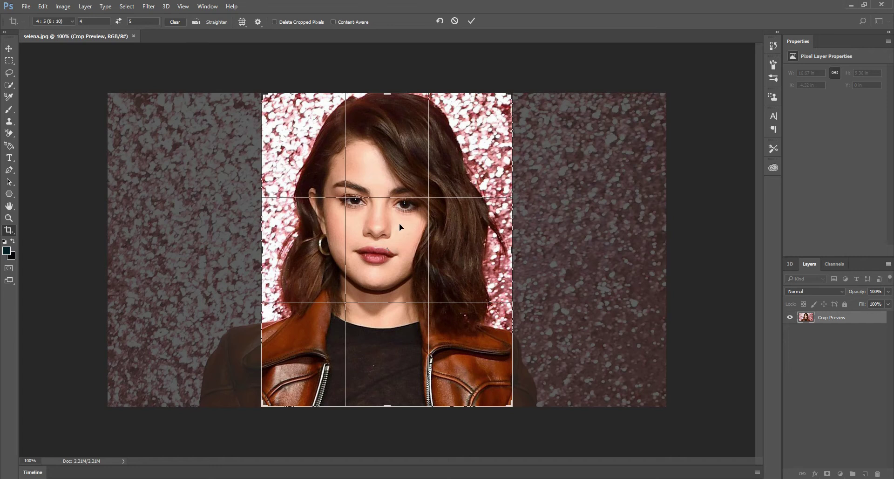
pyautogui.press('Return')
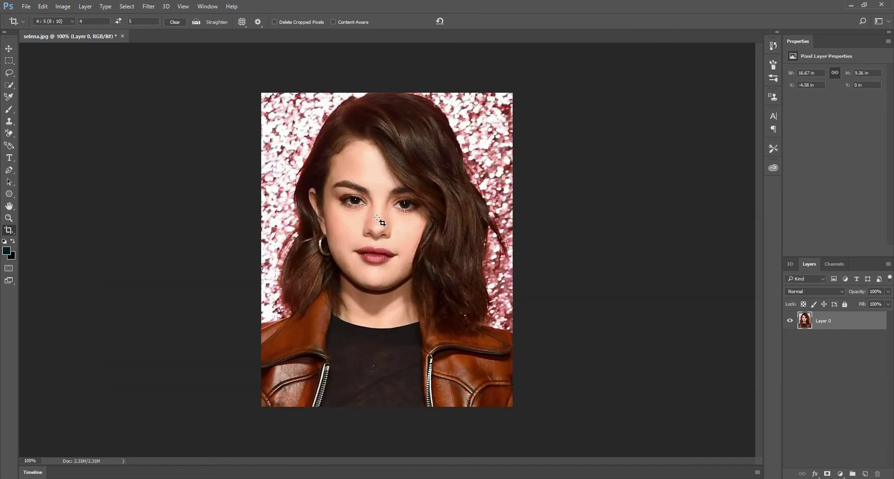
pyautogui.click(44, 6)
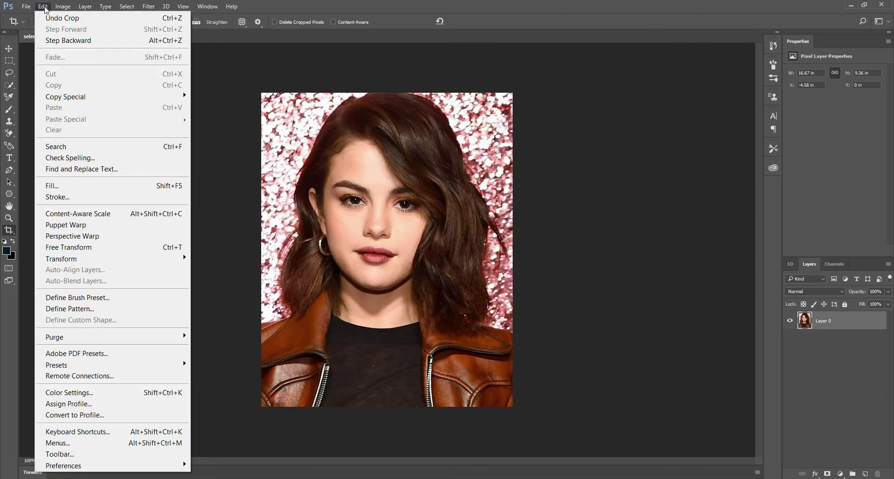
pyautogui.click(52, 19)
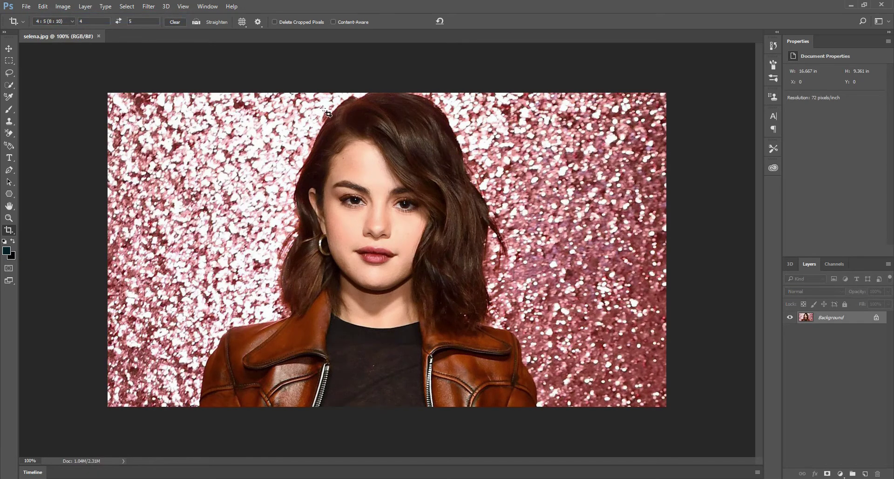
# Try a 5 : 7 crop with the photo shifted so the frame cuts through the face, and undo it.
pyautogui.click(73, 21)
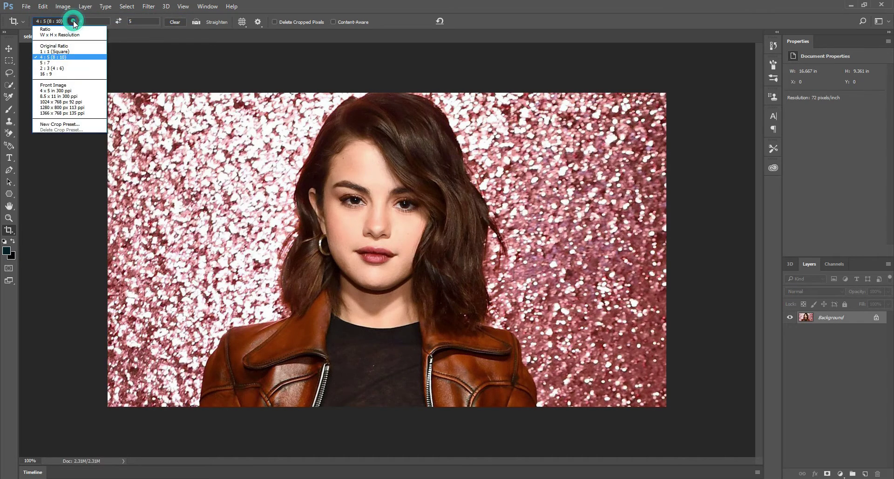
pyautogui.click(69, 62)
pyautogui.moveTo(390, 174); pyautogui.dragTo(523, 236)
pyautogui.moveTo(459, 257); pyautogui.dragTo(460, 254)
pyautogui.press('Return')
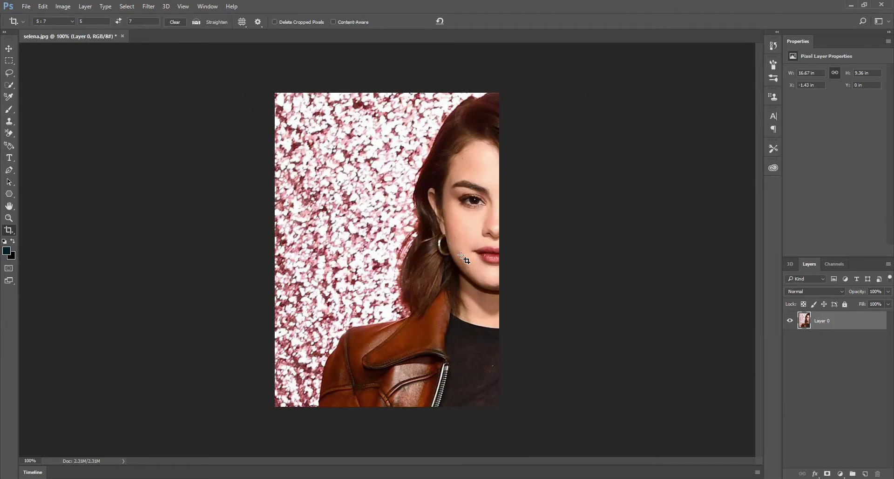
pyautogui.click(42, 7)
pyautogui.click(65, 17)
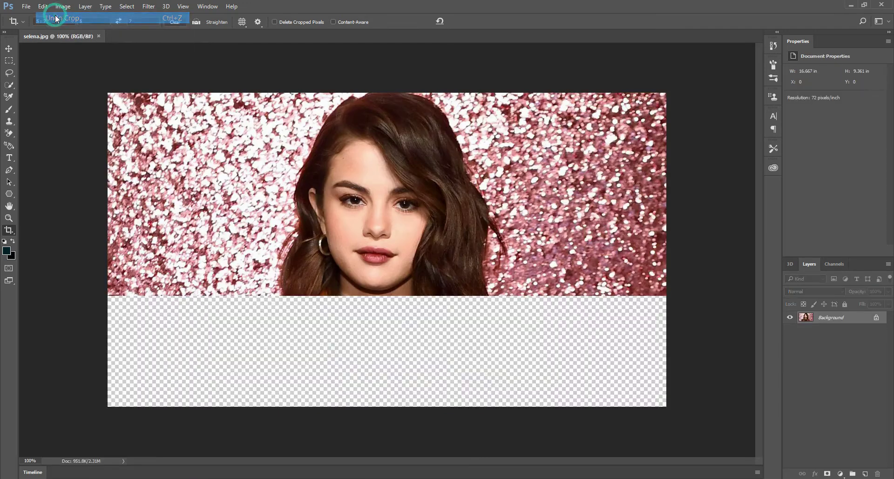
# Try cropping the photo with the 2 : 3 (4 : 6) ratio around the centred portrait, and undo the crop.
pyautogui.click(72, 21)
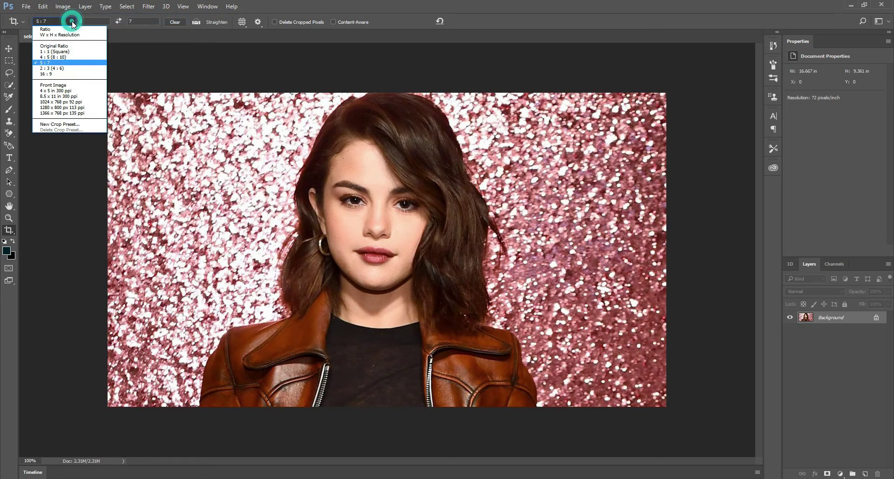
pyautogui.click(64, 68)
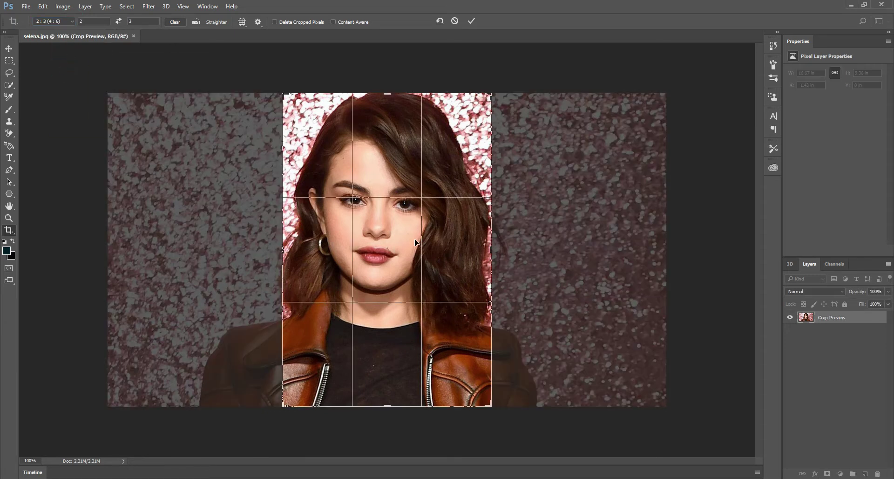
pyautogui.press('Return')
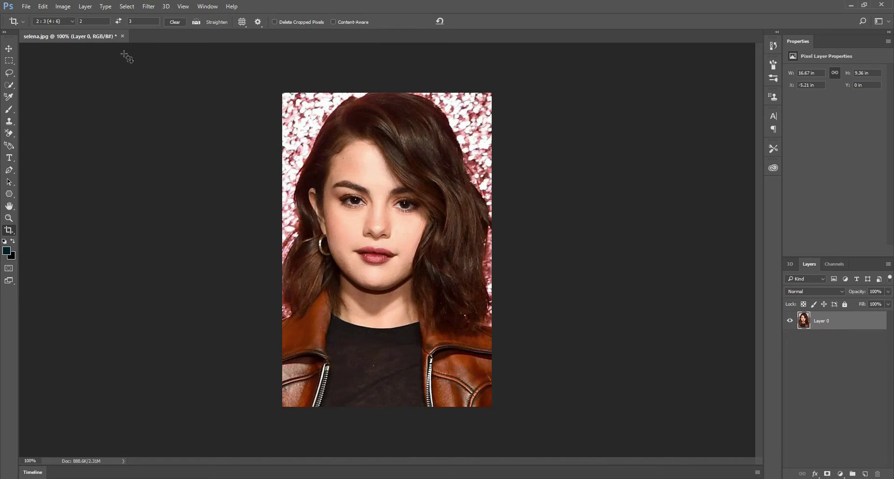
pyautogui.click(42, 7)
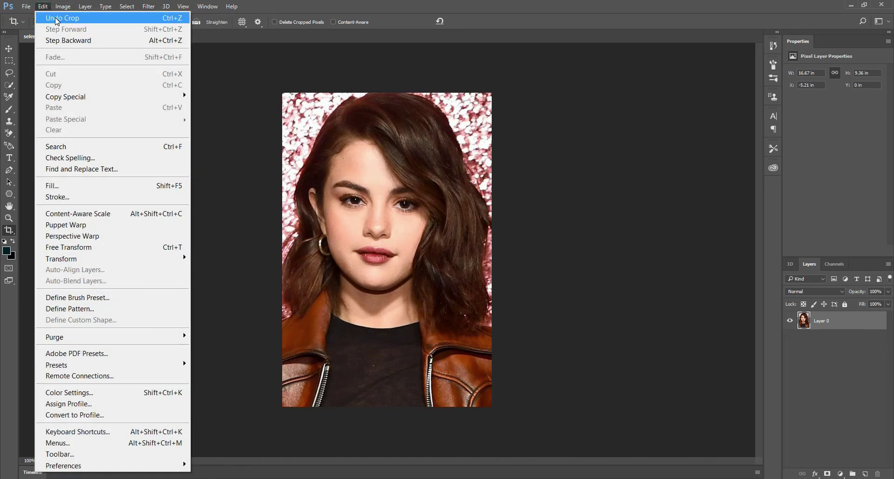
pyautogui.click(56, 16)
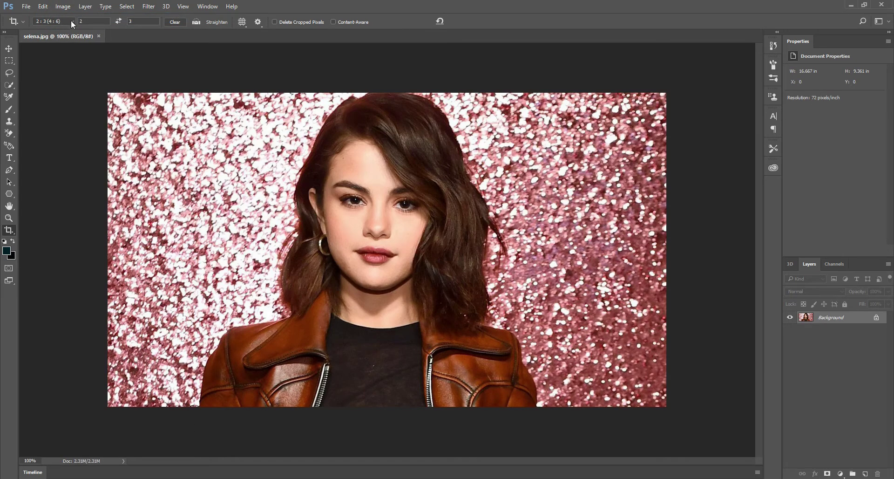
# Try a 16 : 9 crop narrowed around the head and jacket collar, and undo it.
pyautogui.click(68, 21)
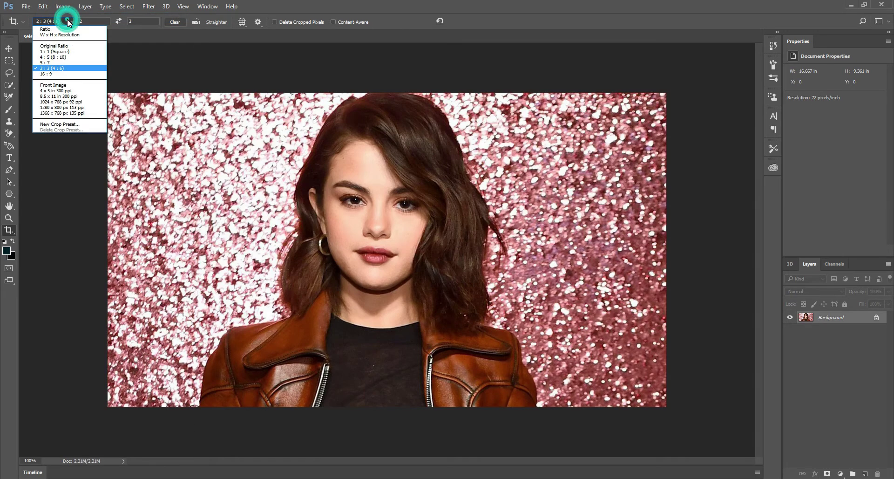
pyautogui.click(67, 74)
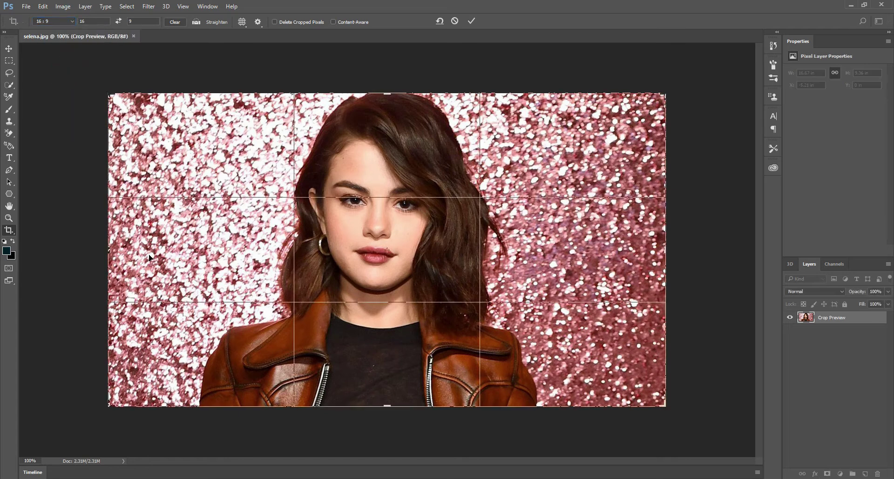
pyautogui.moveTo(108, 247); pyautogui.dragTo(156, 247)
pyautogui.moveTo(325, 259); pyautogui.dragTo(376, 284)
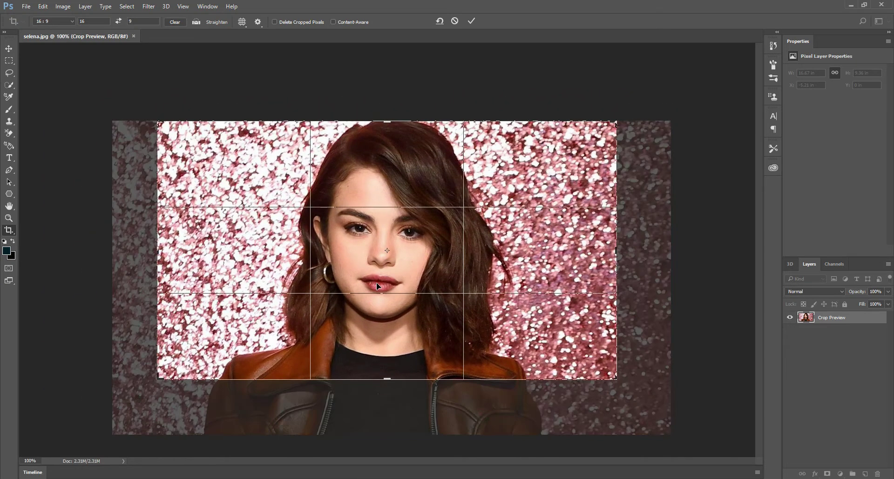
pyautogui.press('Return')
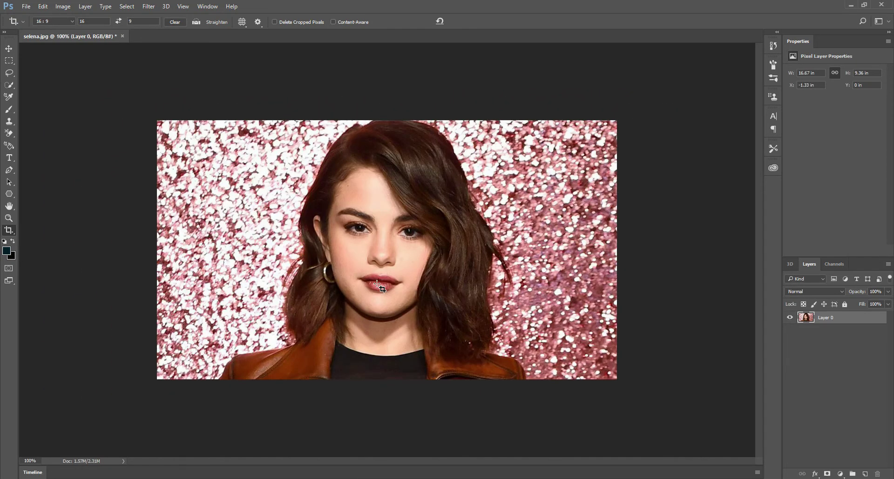
pyautogui.click(43, 6)
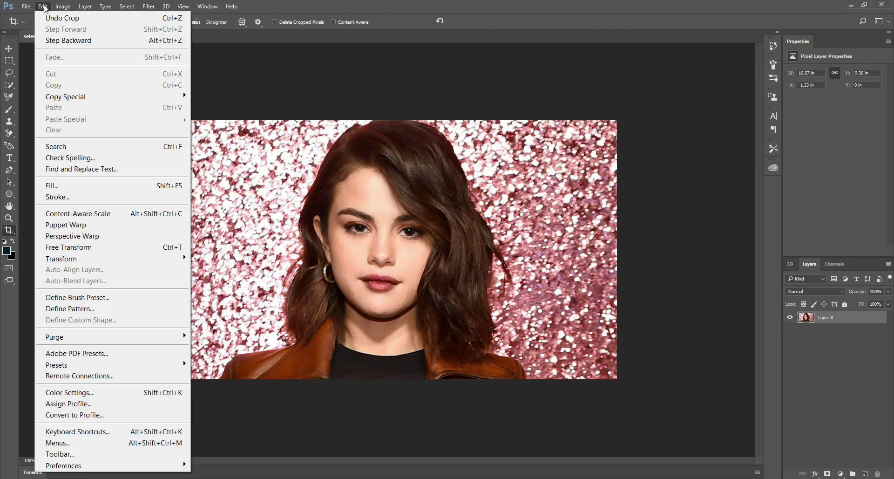
pyautogui.click(51, 18)
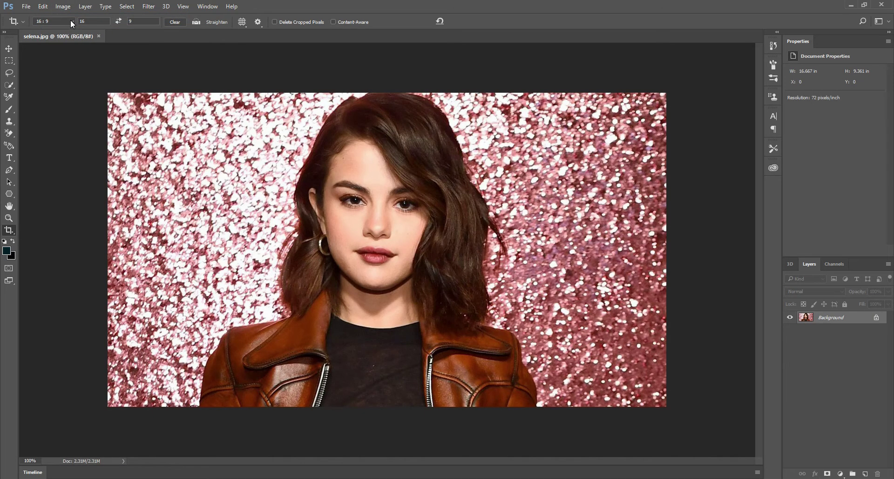
# Switch the crop preset to W x H x Resolution with 31 mm width, 38 mm height and 300 px/in.
pyautogui.click(71, 21)
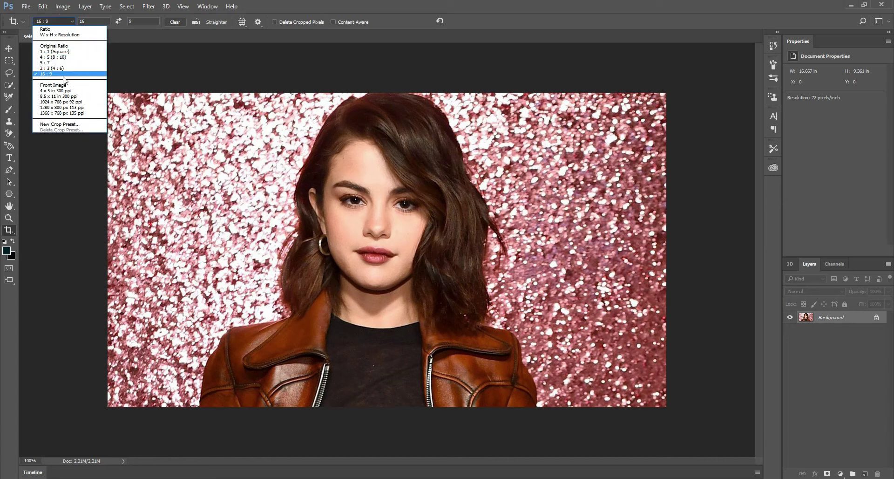
pyautogui.click(55, 35)
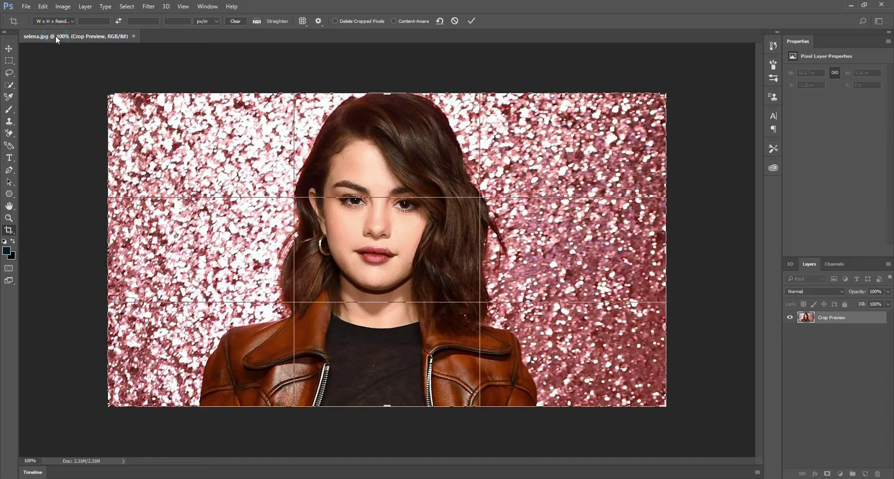
pyautogui.click(84, 21)
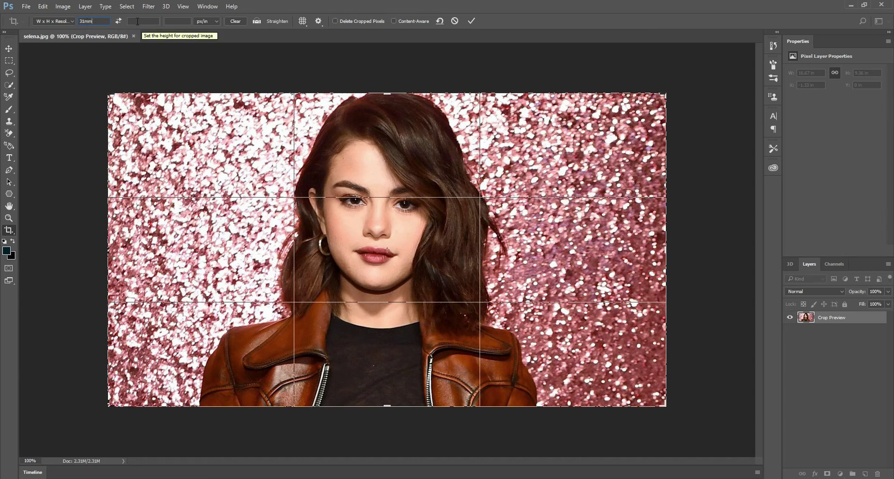
pyautogui.click(137, 21)
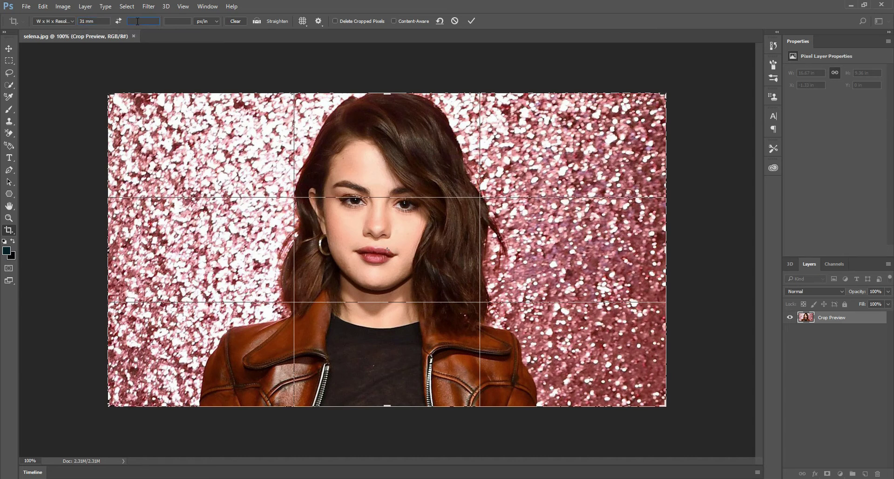
pyautogui.write('38mm')
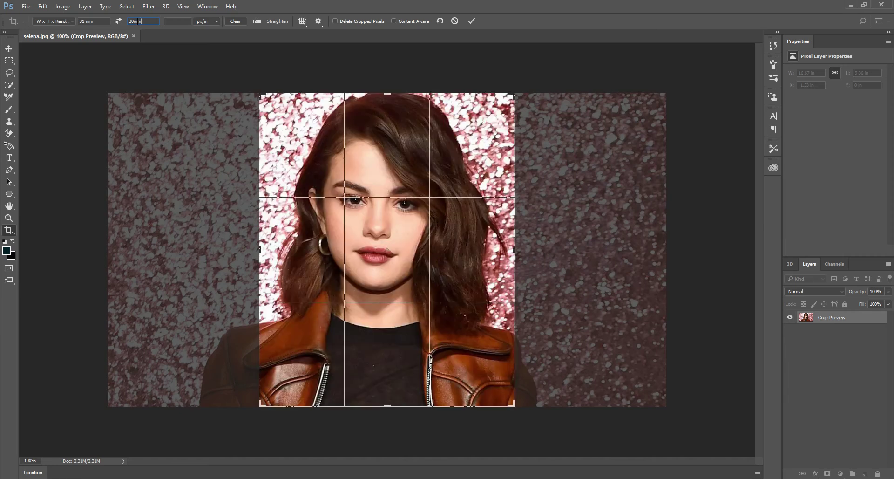
pyautogui.click(175, 18)
pyautogui.click(177, 22)
pyautogui.write('300')
# Centre the portrait within the 31 x 38 mm crop frame and apply the crop.
pyautogui.moveTo(371, 292); pyautogui.dragTo(385, 293)
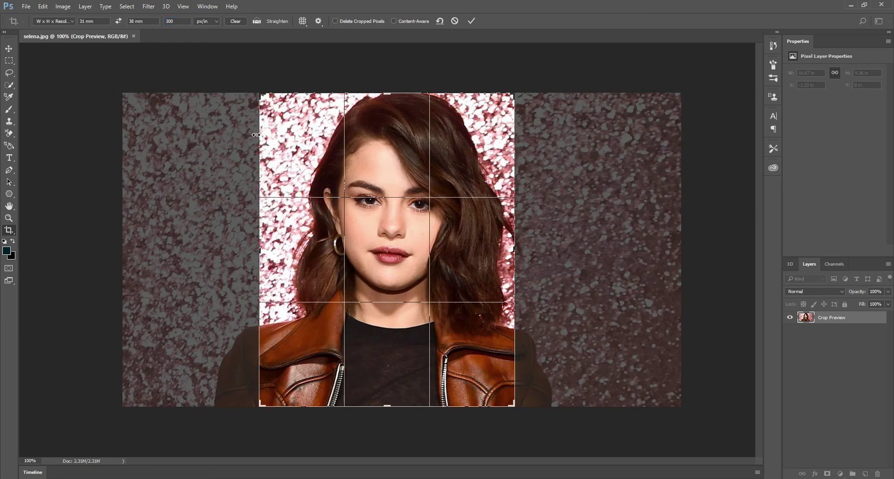
pyautogui.doubleClick(457, 254)
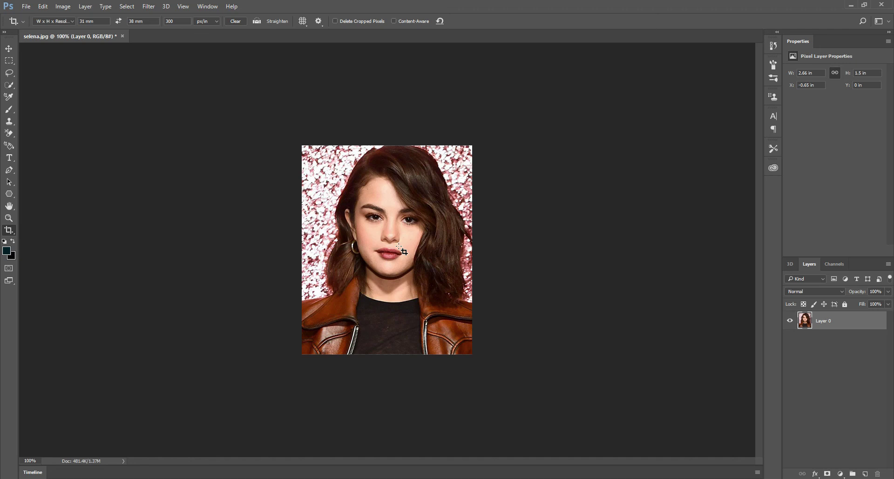
pyautogui.scroll(6, 403, 251)
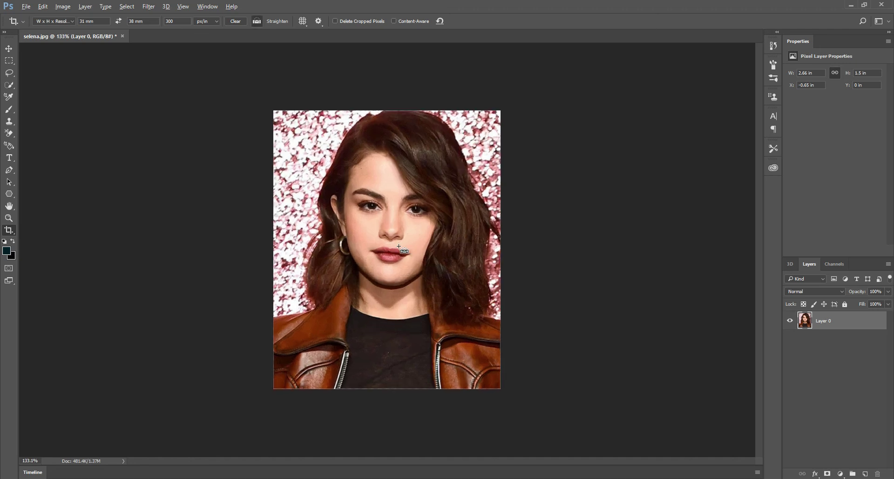